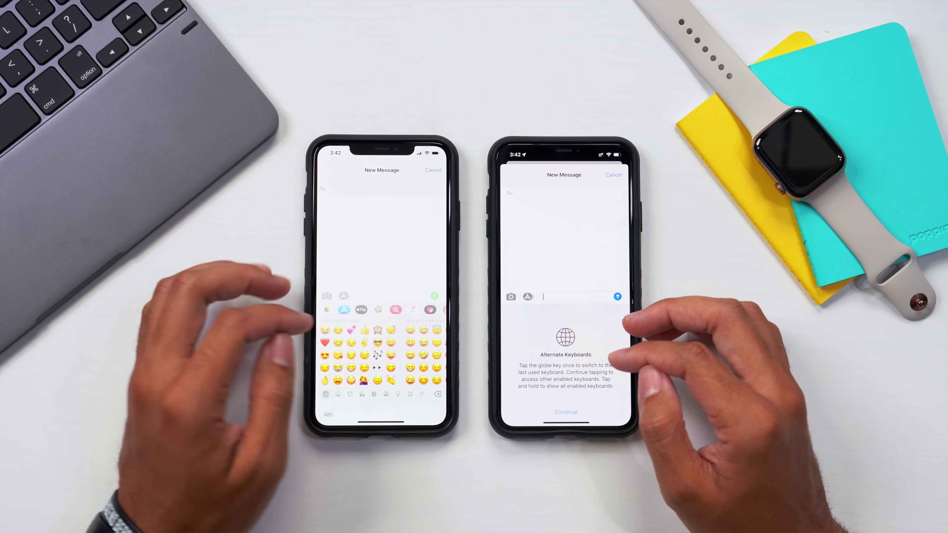
- Dismiss the Alternate Keyboards tip on the right phone and bring up the emoji keyboard on the left
click(565, 411)
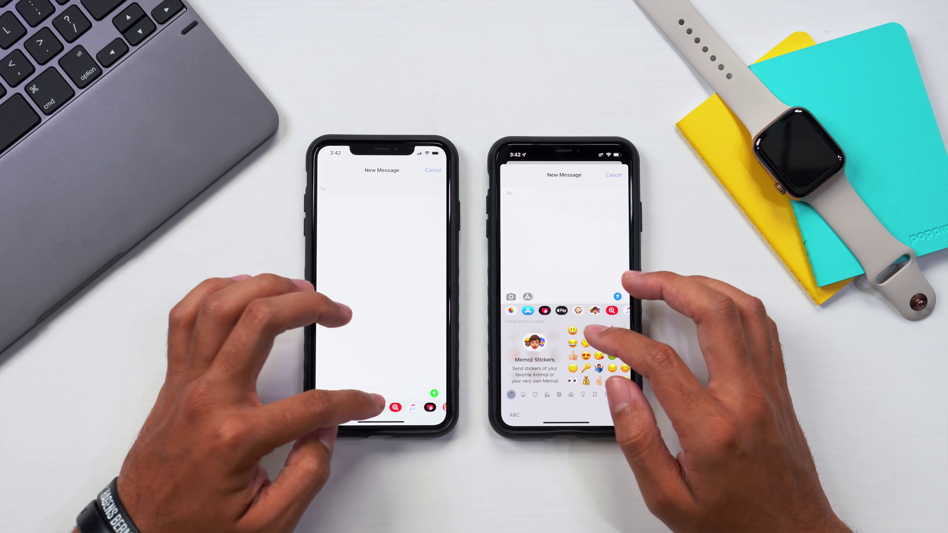
click(375, 405)
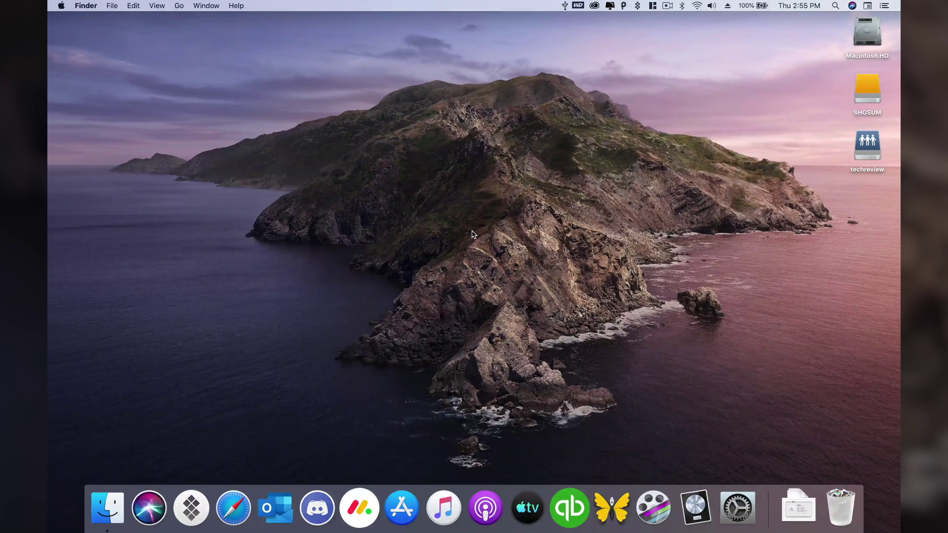
- Show About This Mac from the Apple menu, revealing macOS 10.15 Beta (19A471t) on the MacBook Pro
click(61, 6)
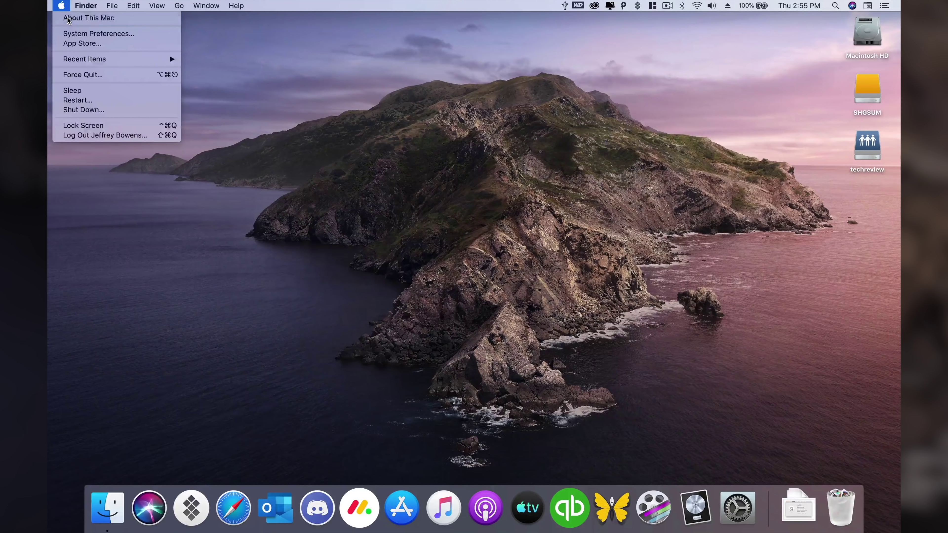
click(273, 174)
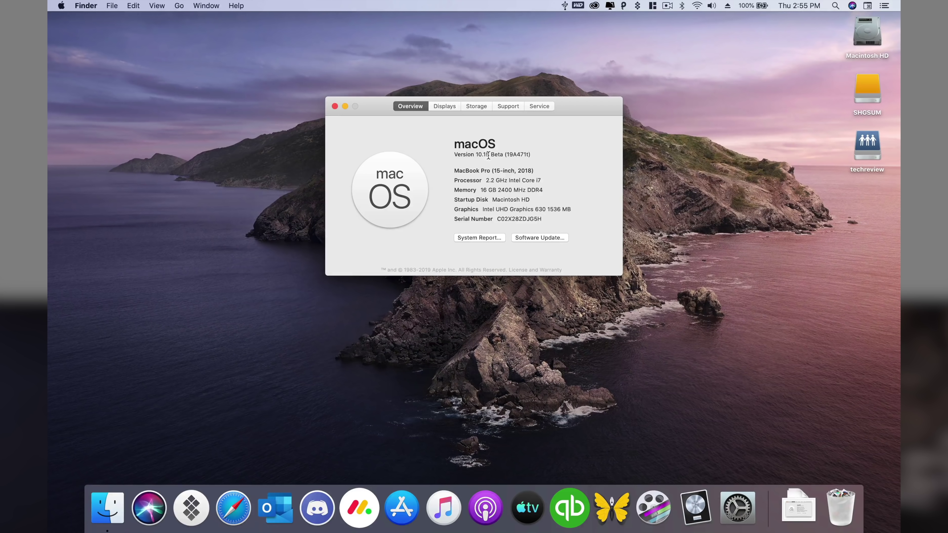
- Close the About This Mac window
click(334, 106)
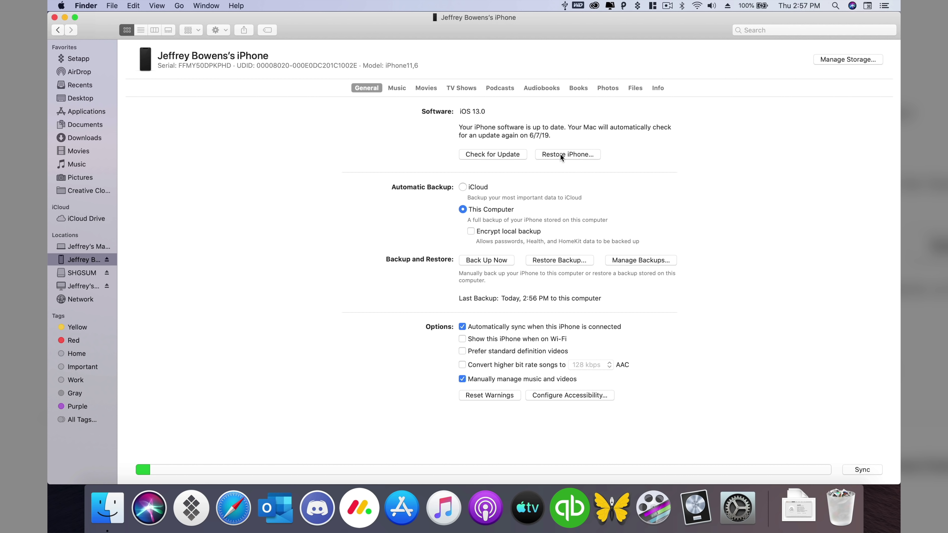
- Restore the iPhone from the iOS 12.3.1 IPSW file in Downloads and confirm the erase
alt+click(560, 154)
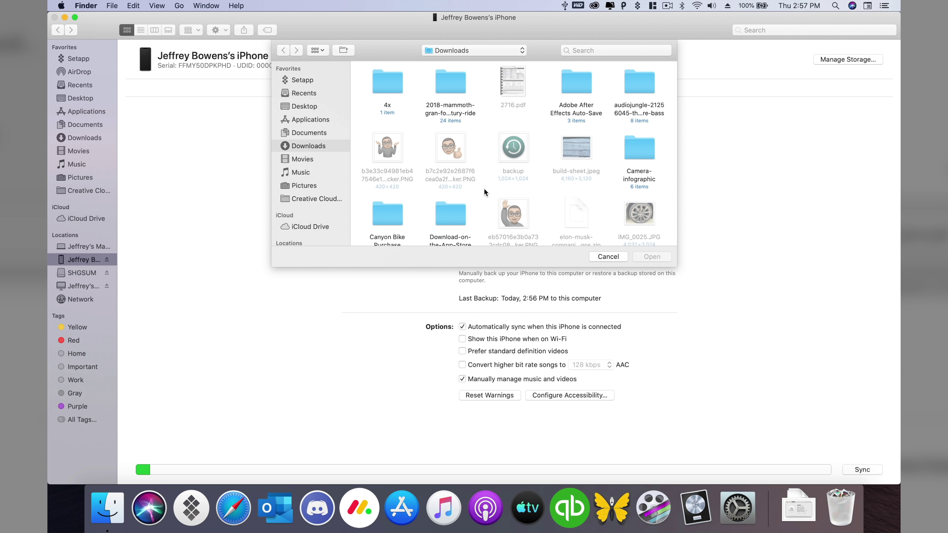
scroll(484, 190, down, 10)
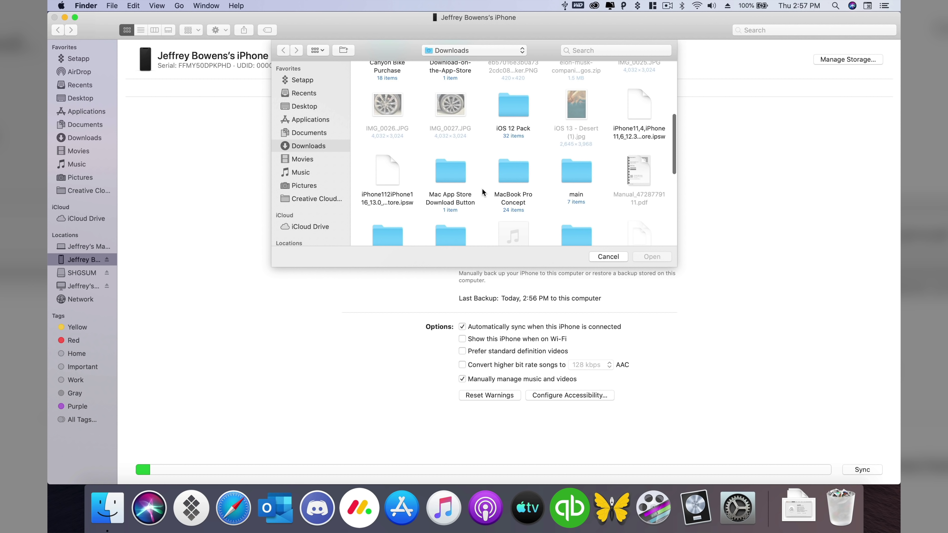
click(641, 112)
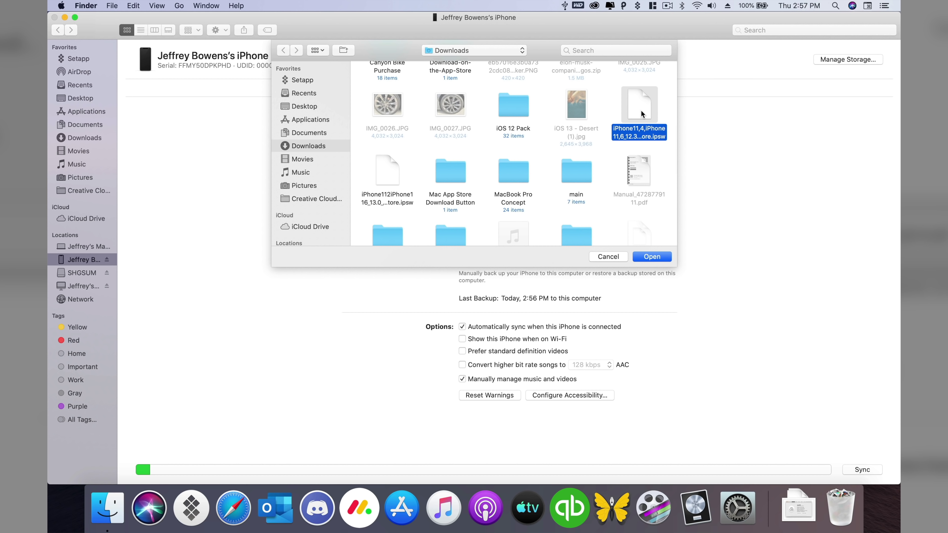
key(space)
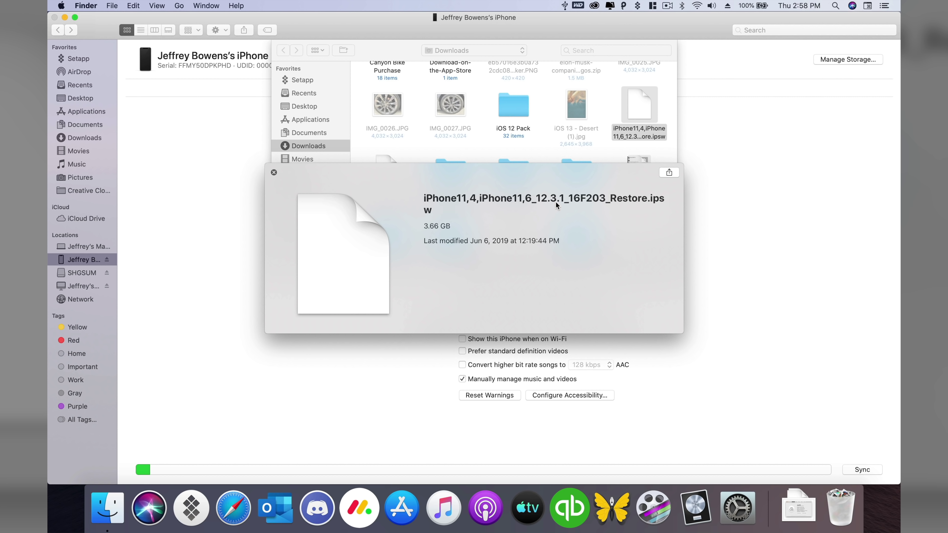
key(space)
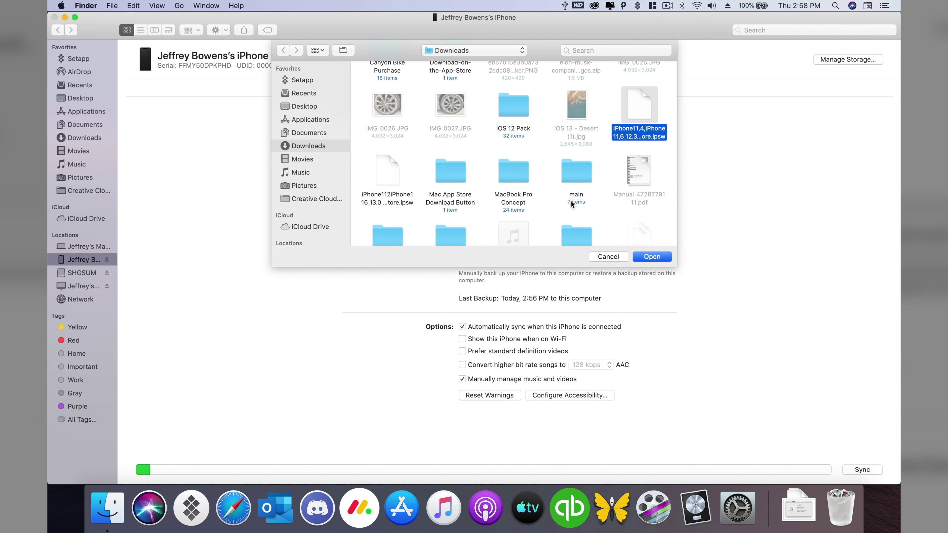
key(Return)
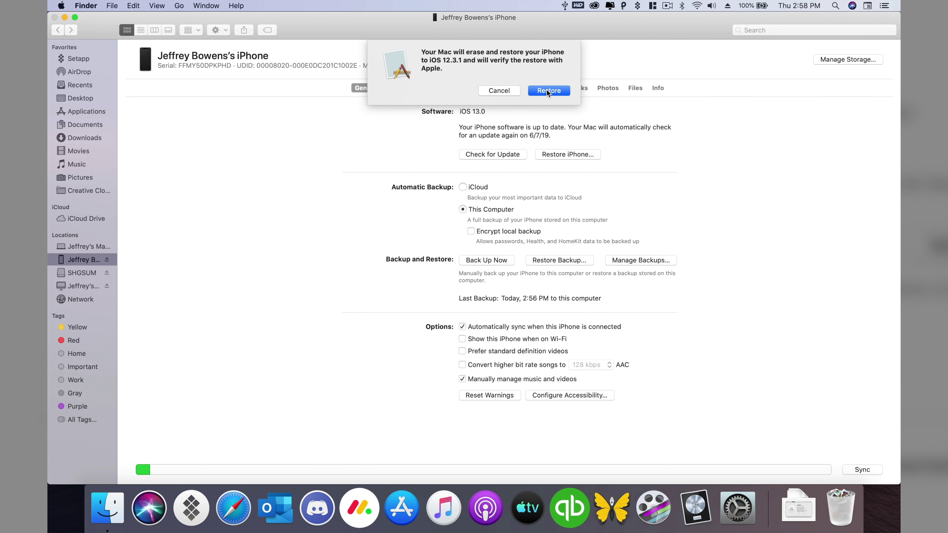
click(547, 91)
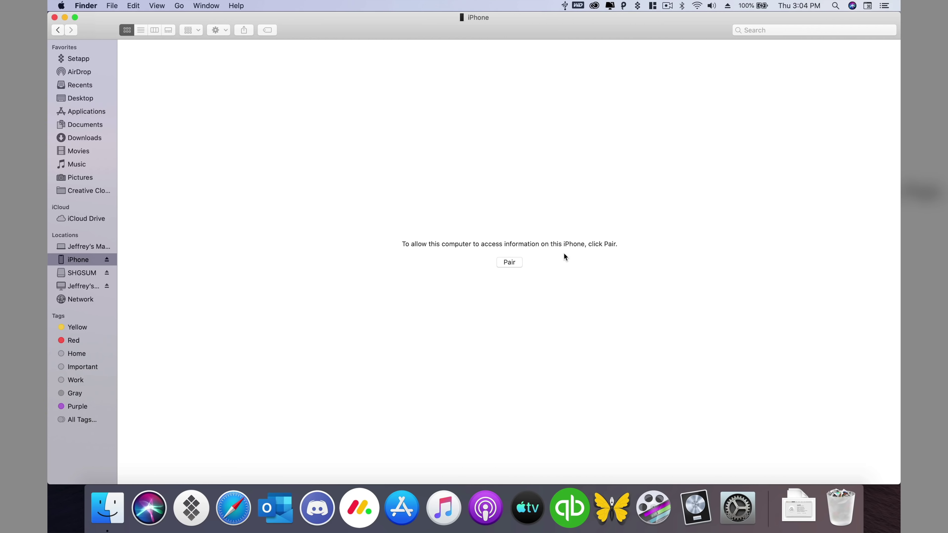
click(511, 263)
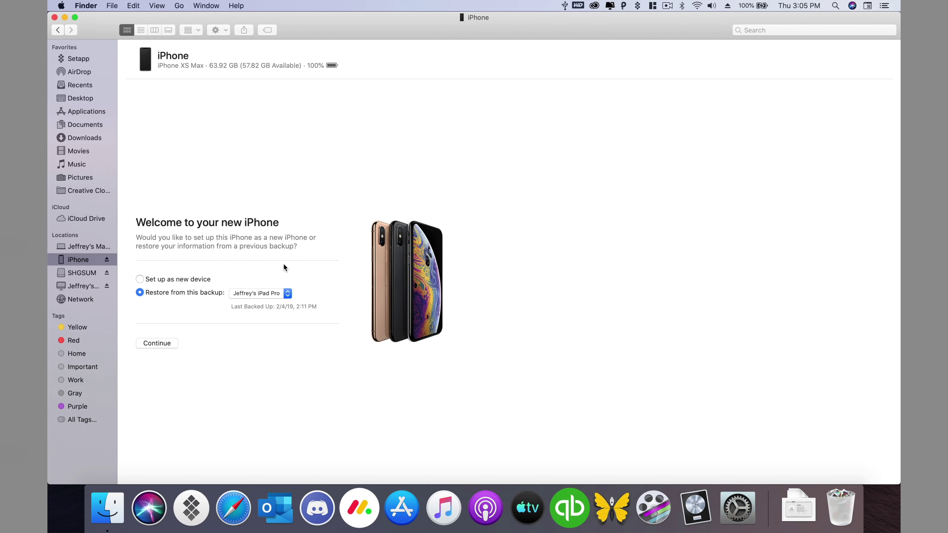
- Set up the restored iPhone as a new device and reveal its serial and model details
click(139, 279)
click(139, 292)
click(261, 293)
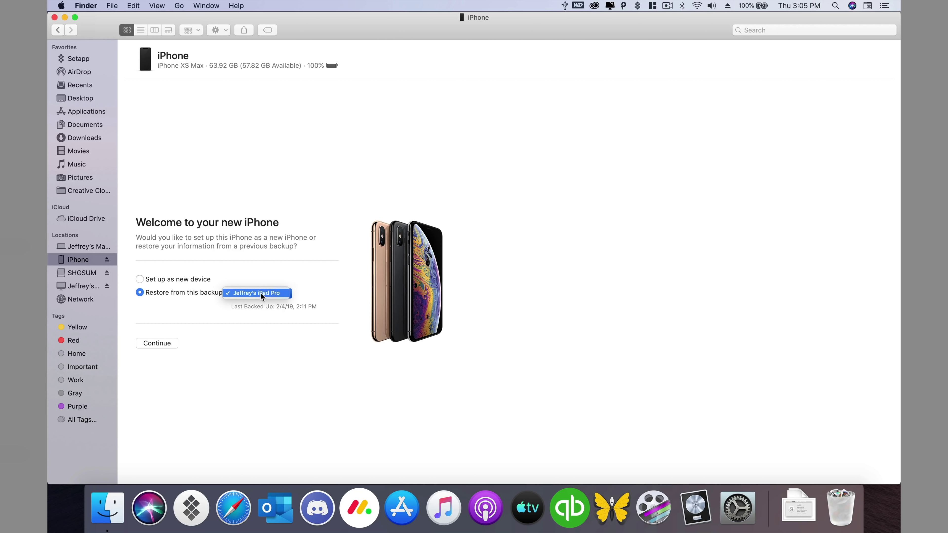
click(261, 293)
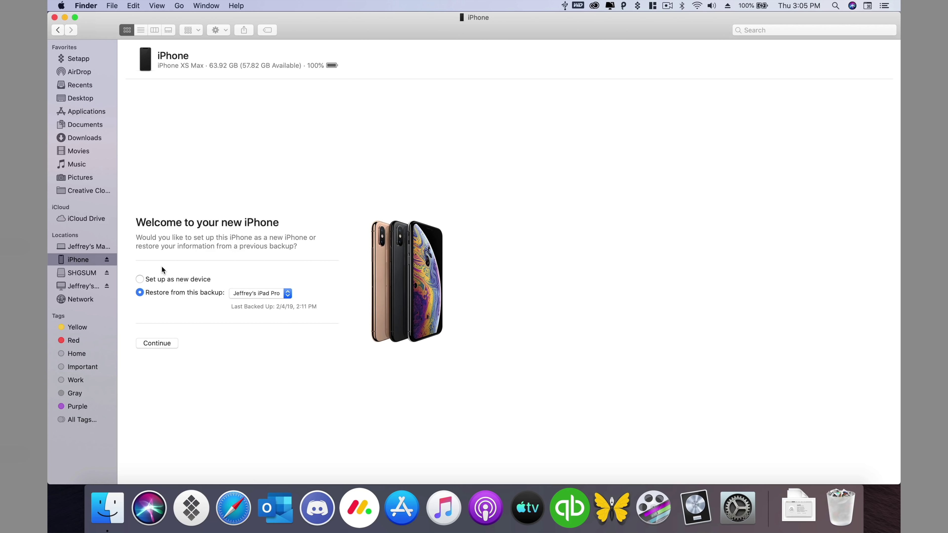
click(139, 278)
click(159, 344)
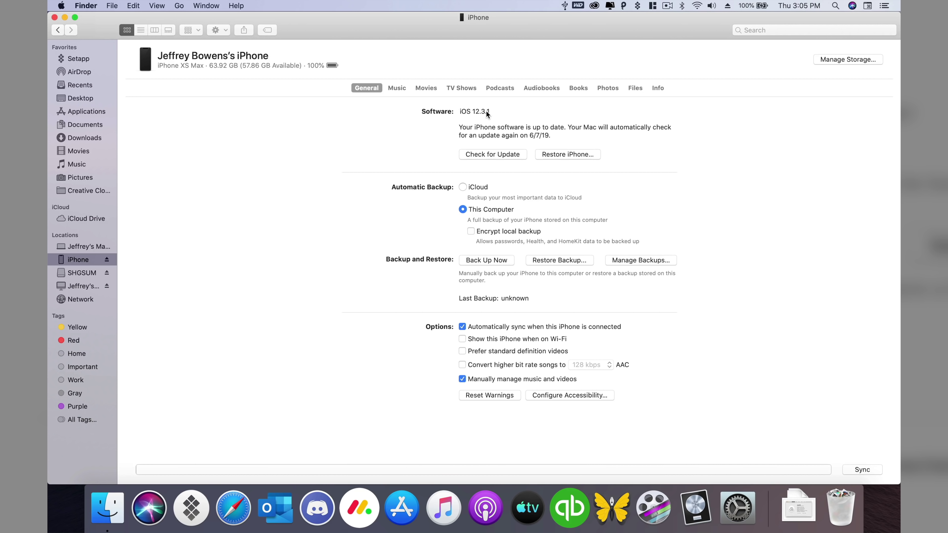
click(191, 64)
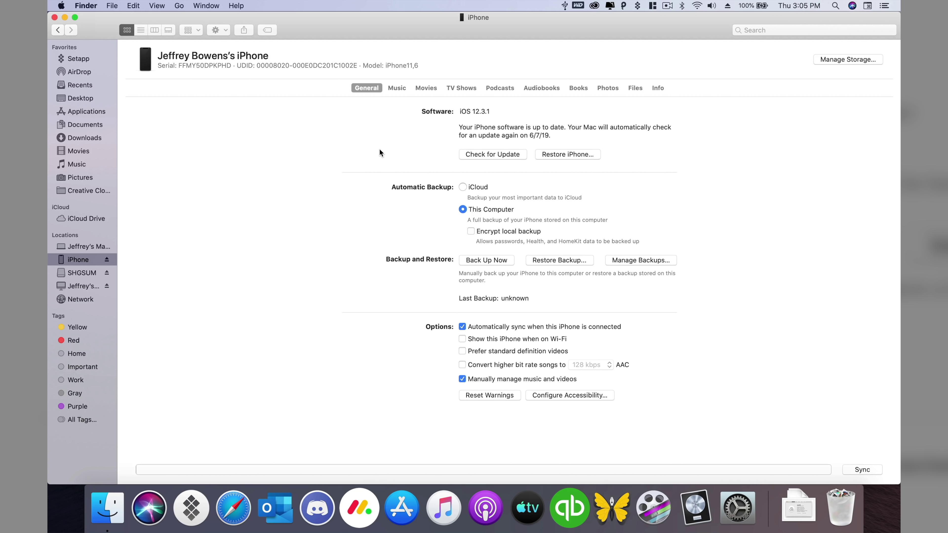
- Launch iMazing through a Spotlight search for 'ima' and ignore the drivers warning
key(super+space)
text(ma)
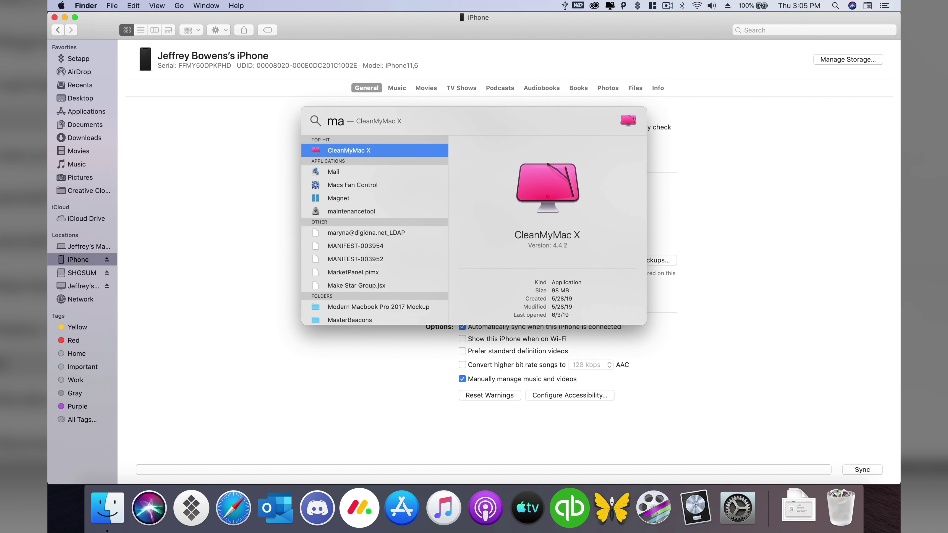
key(BackSpace)
key(BackSpace)
text(ima)
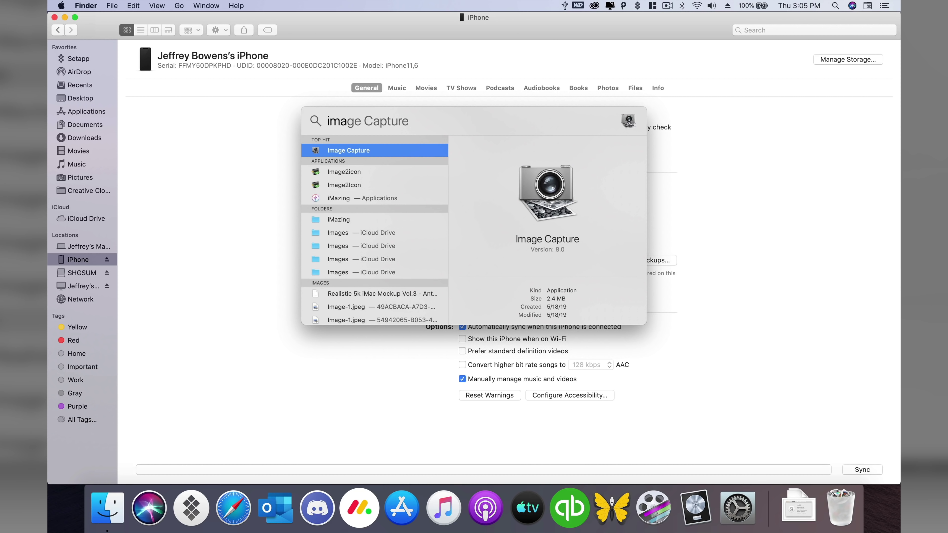
key(Down)
key(Down)
key(Down)
key(Return)
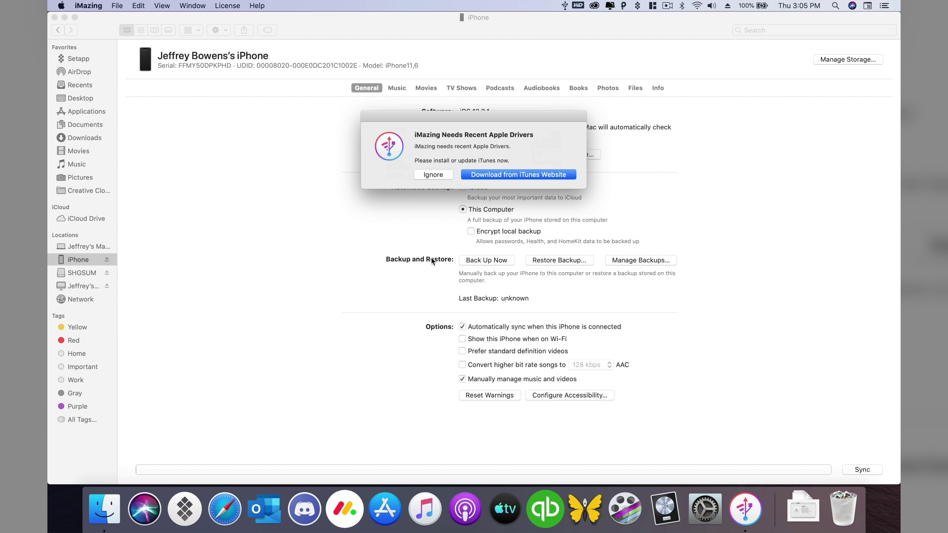
click(499, 175)
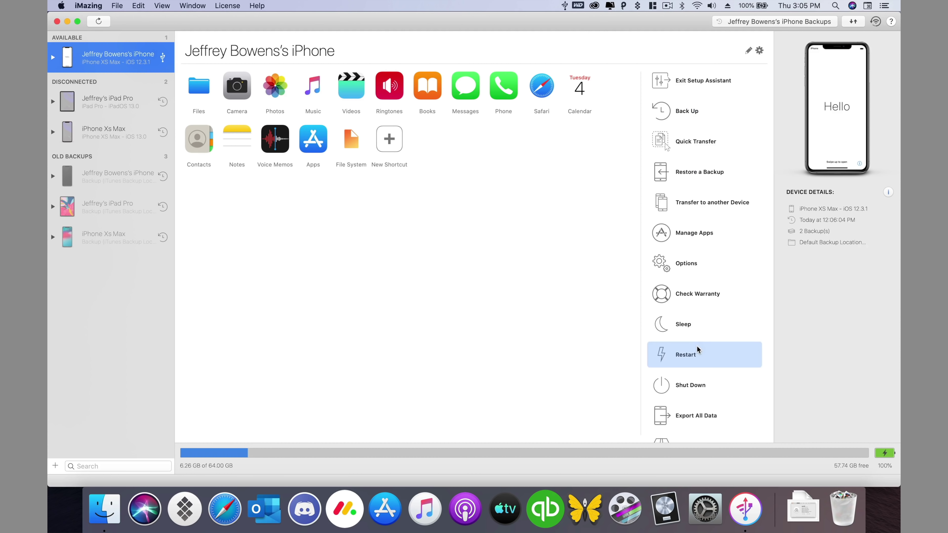
- Dismiss the iOS Version alert and bring up the iPhone's backup Options sheet
scroll(698, 349, down, 5)
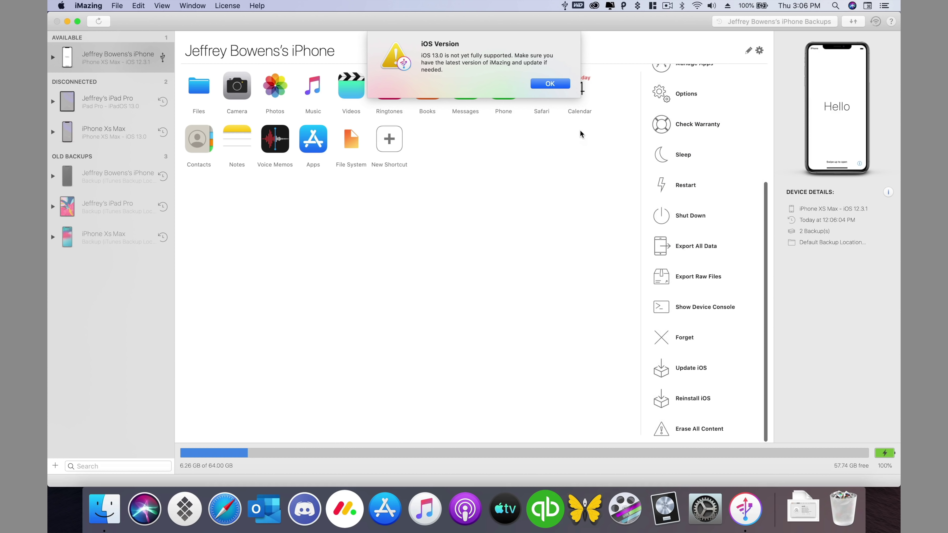
click(550, 83)
click(706, 96)
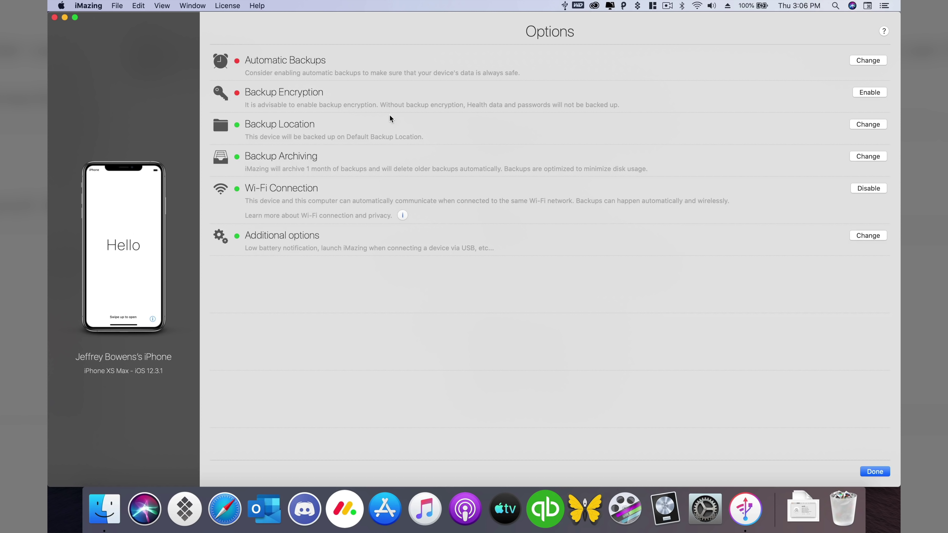
- Set Automatic Backups to Daily within a 2:00 AM–5:00 AM timeframe
click(866, 62)
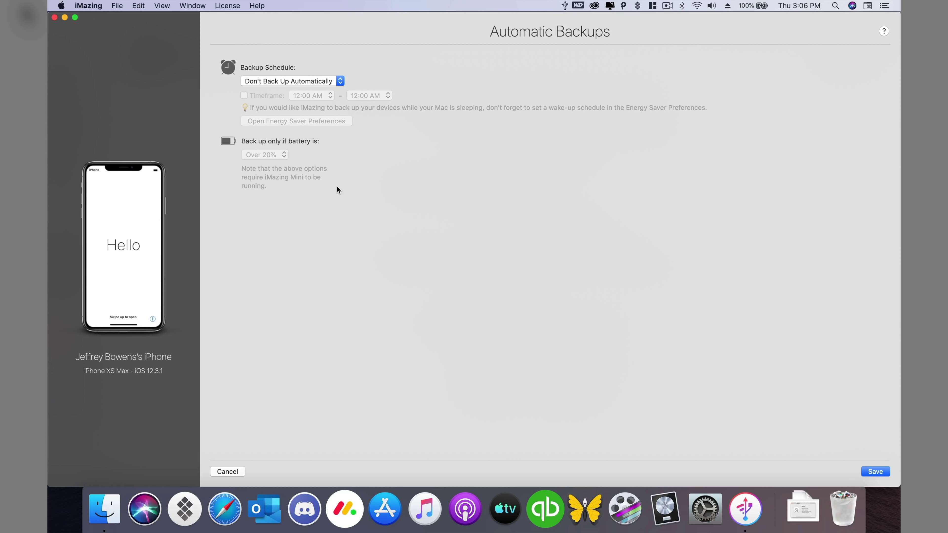
click(293, 79)
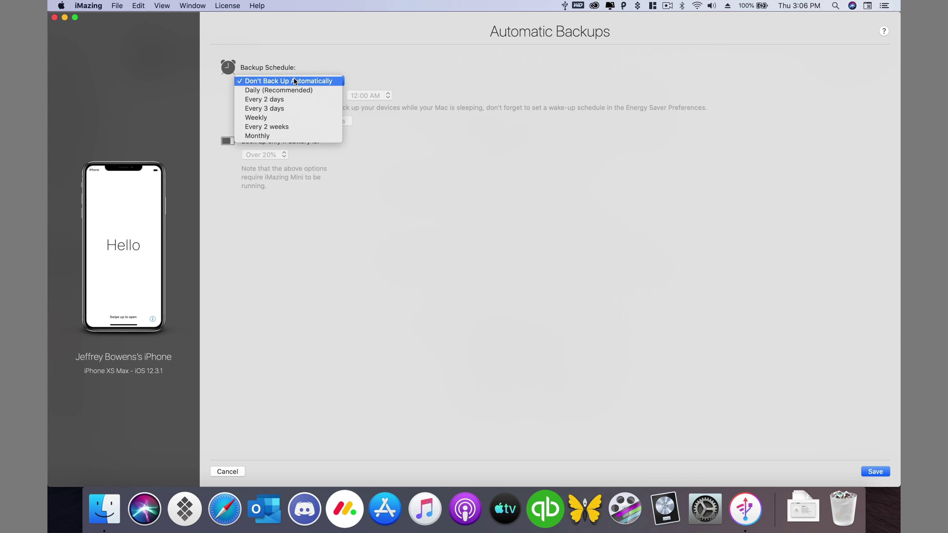
click(296, 91)
click(244, 95)
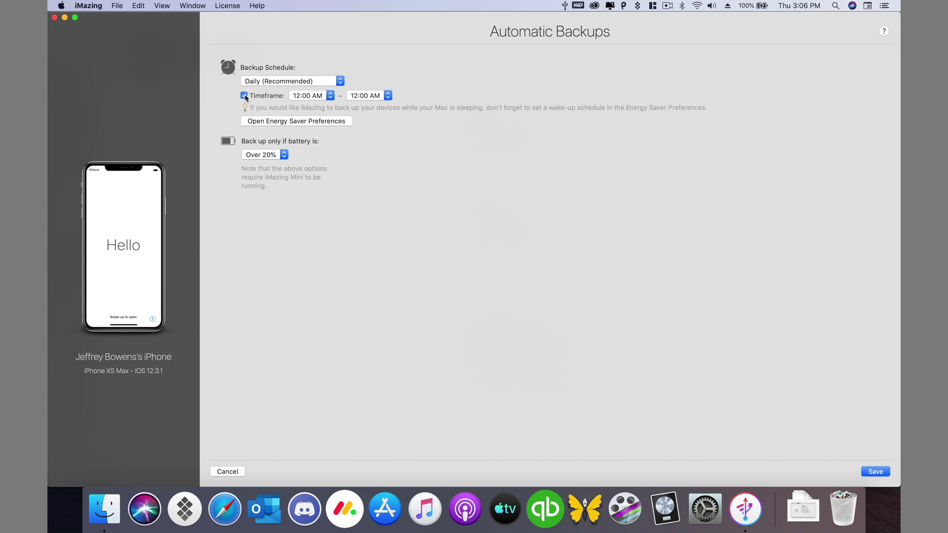
click(309, 97)
click(313, 116)
click(356, 96)
click(369, 140)
- Keep the Over 20% battery condition and save the backup schedule
click(265, 155)
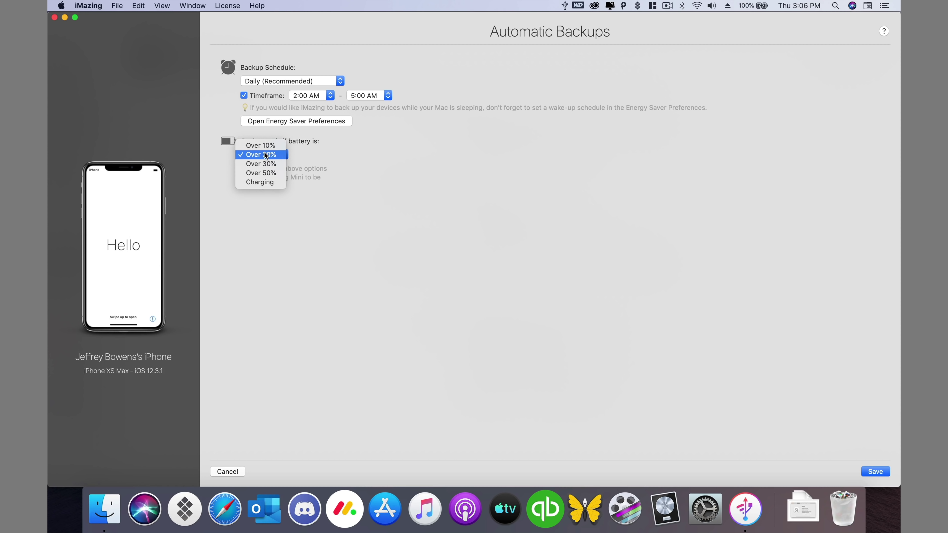
click(266, 155)
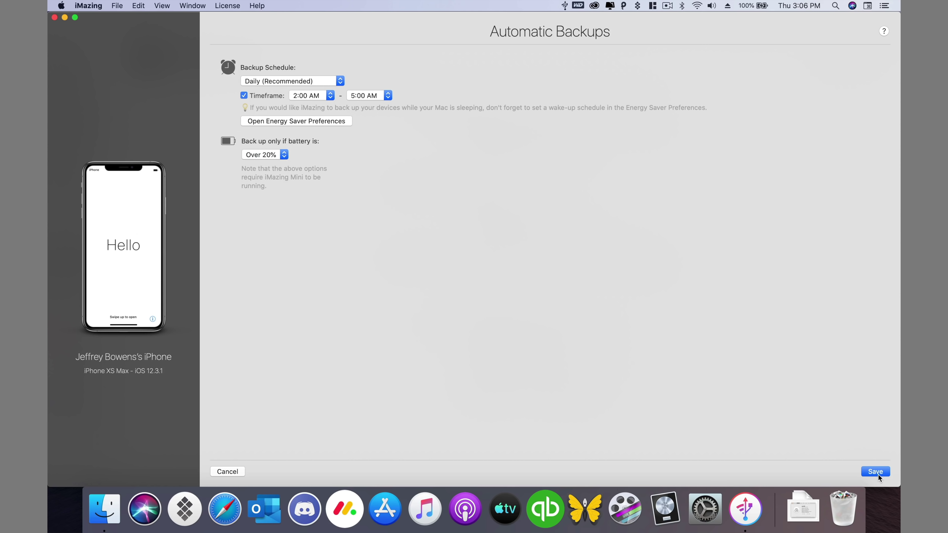
click(877, 473)
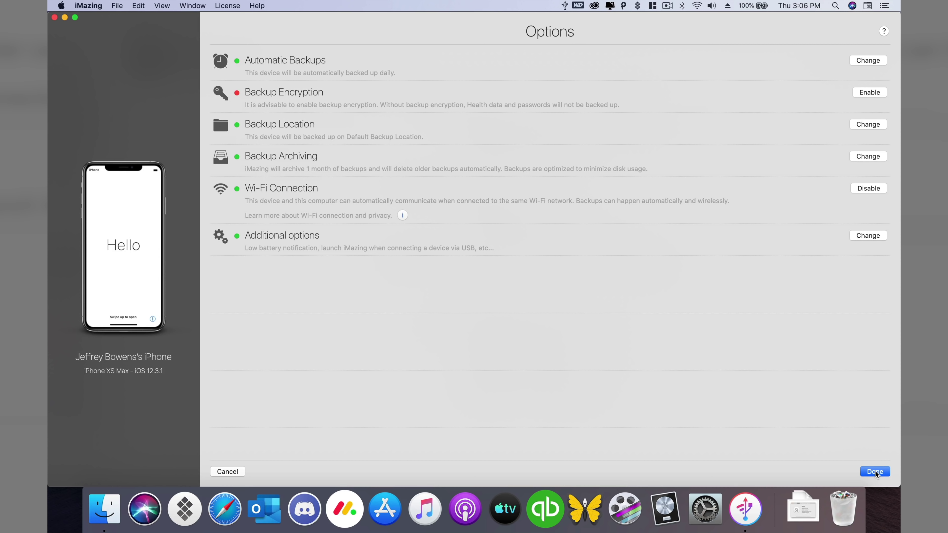
- Confirm the Options sheet with Done to return to the iPhone's overview
click(875, 471)
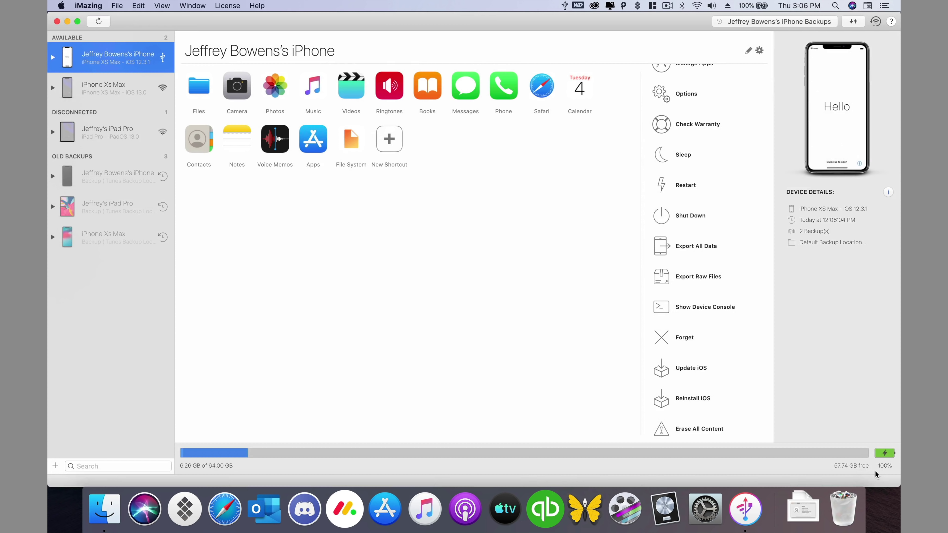